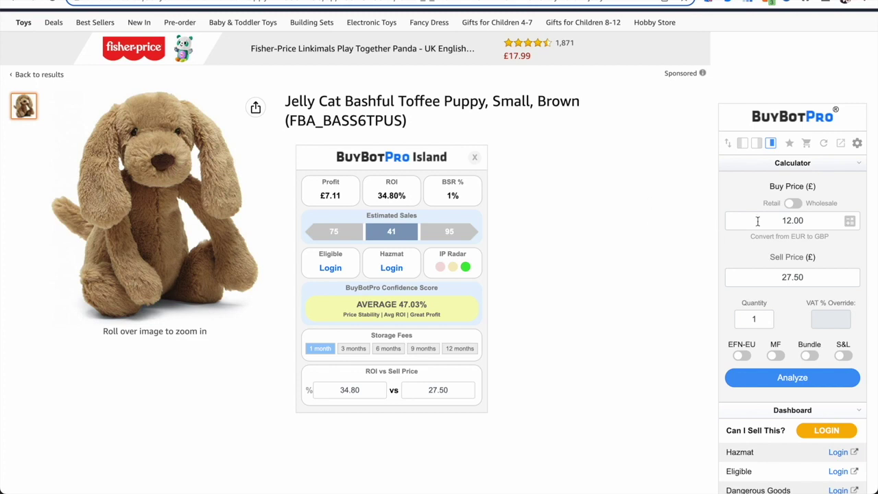
pyautogui.scroll(-5, 718, 290)
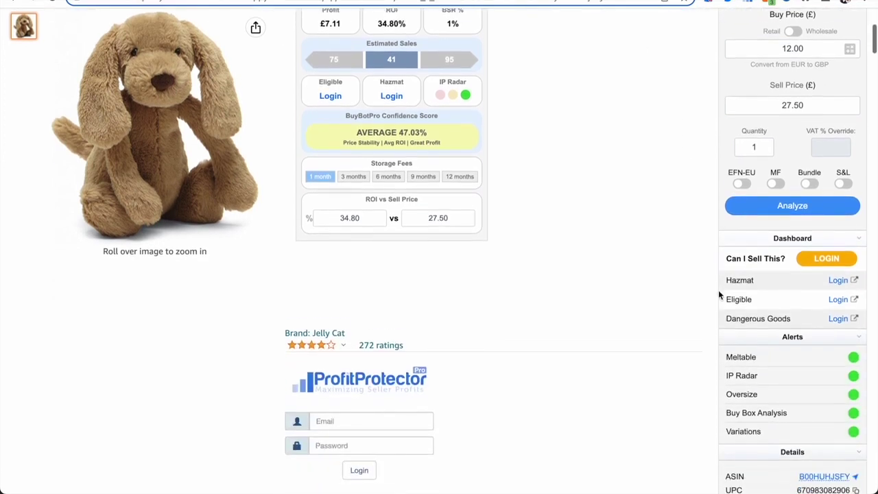
pyautogui.scroll(-4, 740, 325)
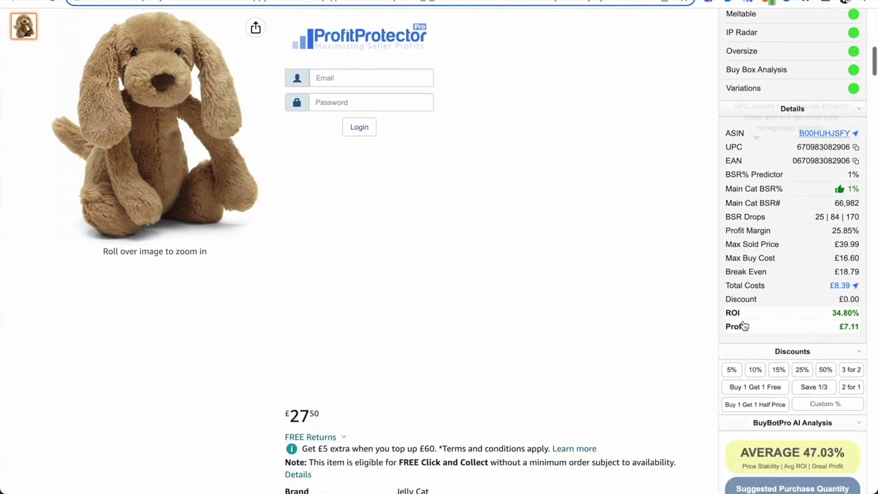
pyautogui.scroll(3, 744, 327)
pyautogui.scroll(6, 744, 327)
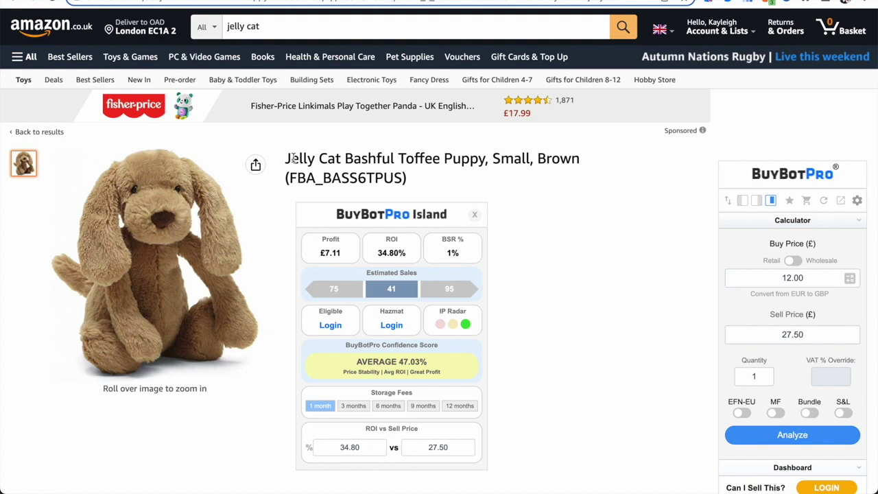
# Step: Open the BuyBotPro settings and name the Google Sheets entry "Buy Sheet"
pyautogui.click(858, 200)
pyautogui.scroll(-5, 836, 246)
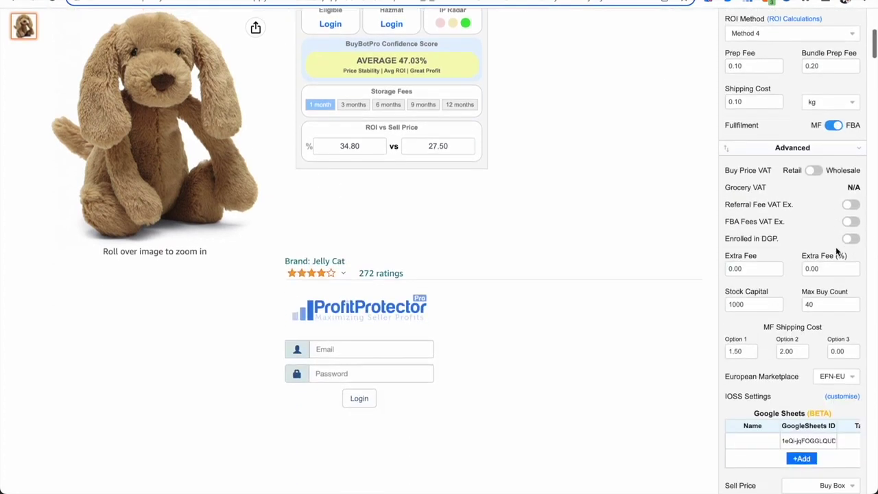
pyautogui.scroll(-3, 836, 246)
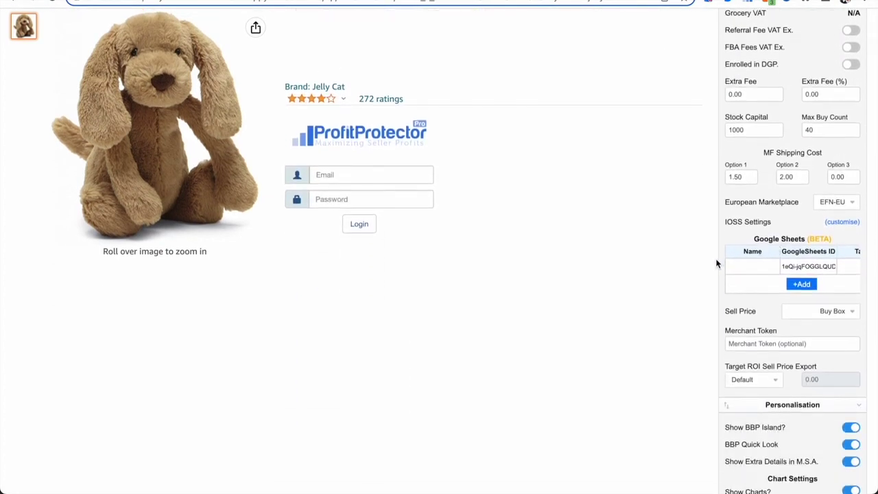
pyautogui.scroll(-1, 717, 264)
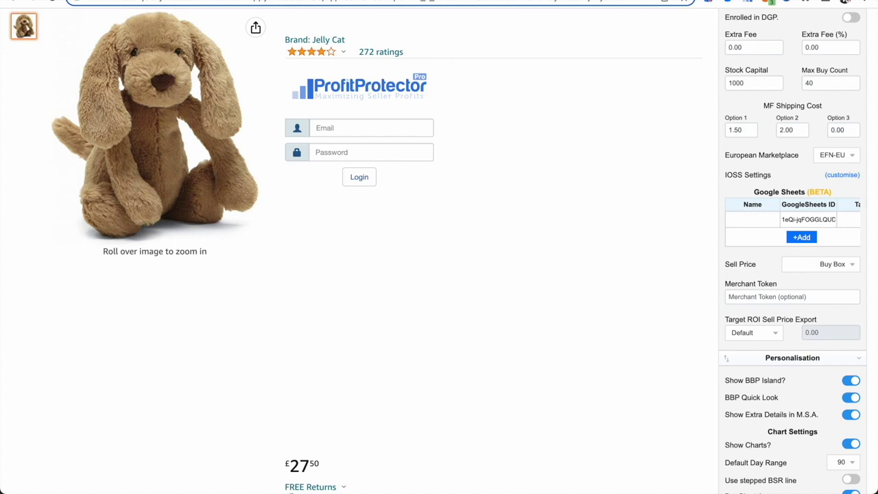
pyautogui.click(740, 221)
pyautogui.write('Buy SHeet')
pyautogui.press('BackSpace')
pyautogui.press('BackSpace')
pyautogui.press('BackSpace')
pyautogui.press('BackSpace')
pyautogui.write('heet')
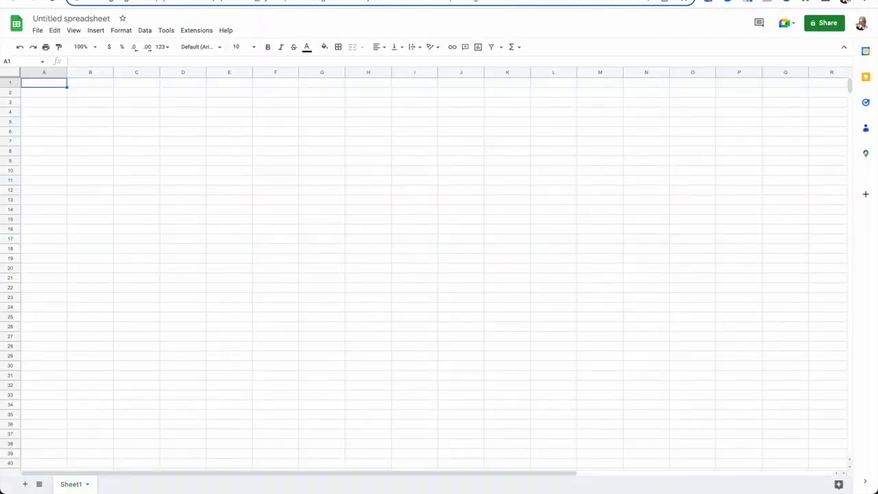
# Step: Replace the Buy Sheet entry's GoogleSheets ID with the ID from the blank spreadsheet's web address
pyautogui.click(301, 2)
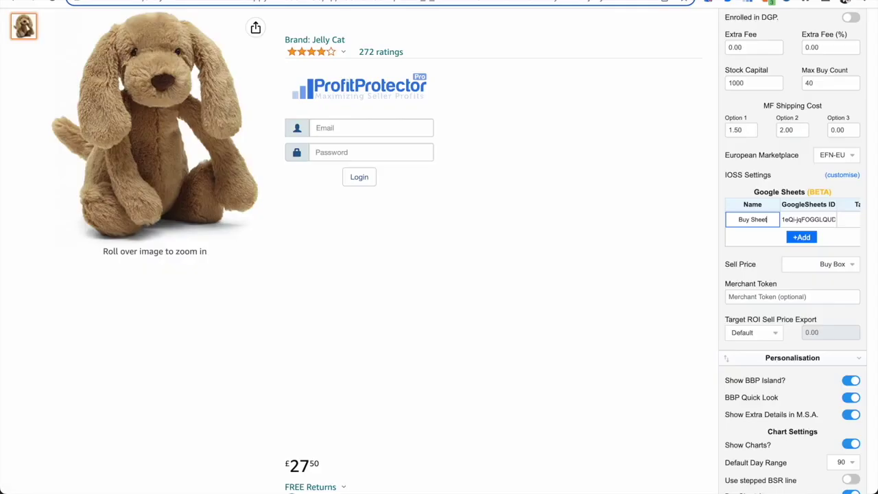
pyautogui.click(791, 220)
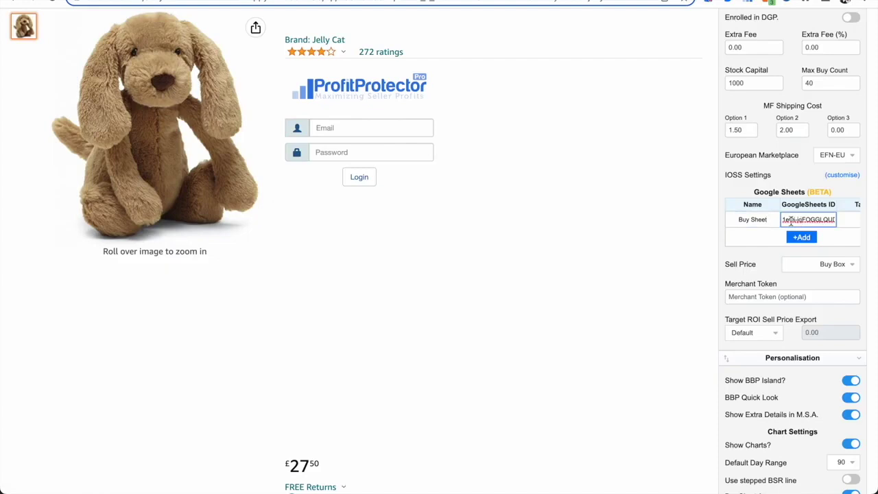
pyautogui.hotkey('ctrl', 'a')
pyautogui.press('BackSpace')
pyautogui.hotkey('ctrl', 'v')
pyautogui.click(847, 220)
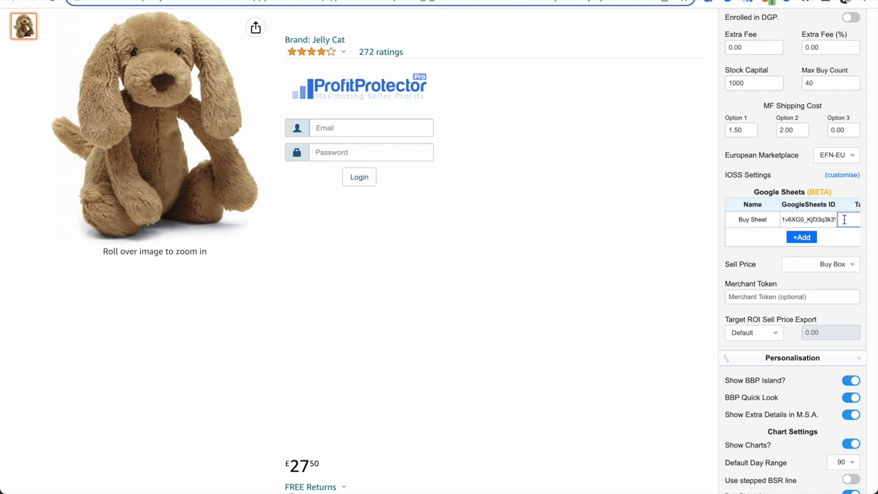
pyautogui.hscroll(3, 846, 220)
pyautogui.write('0')
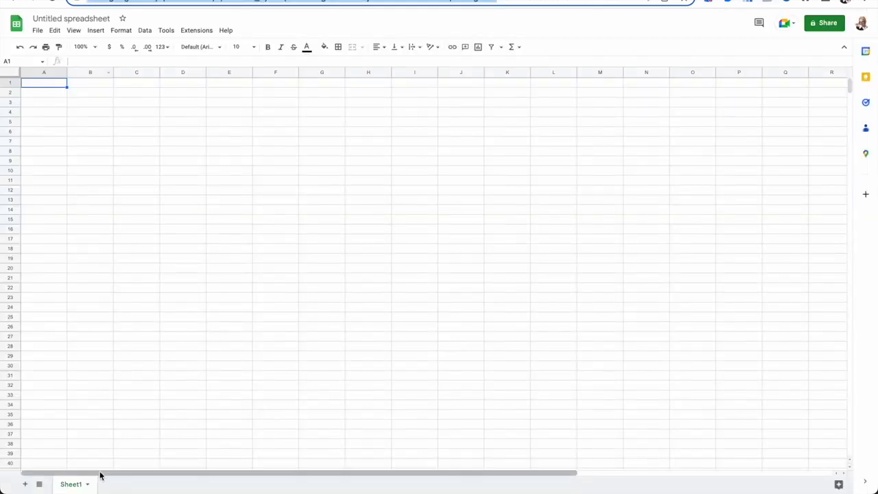
# Step: Switch to the untitled spreadsheet in Google Sheets and rename its Sheet1 tab as "Good Deals"
pyautogui.click(74, 485)
pyautogui.rightClick(76, 486)
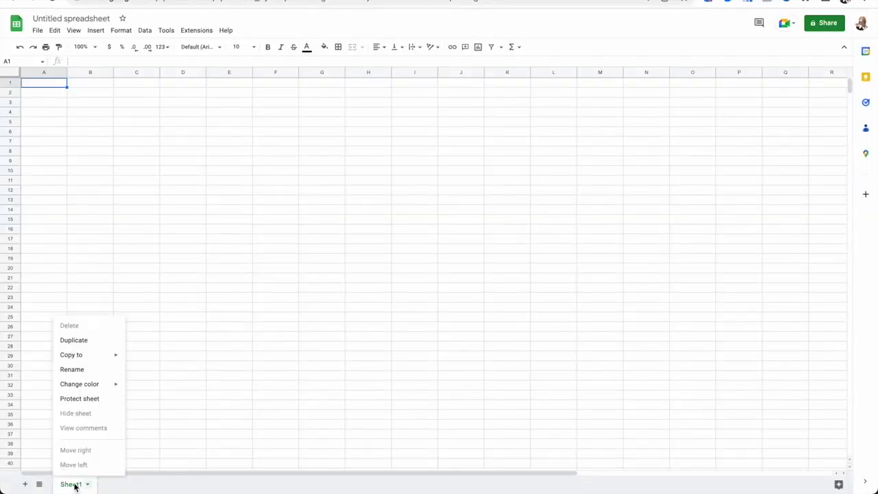
pyautogui.click(81, 371)
pyautogui.write('Good Deals')
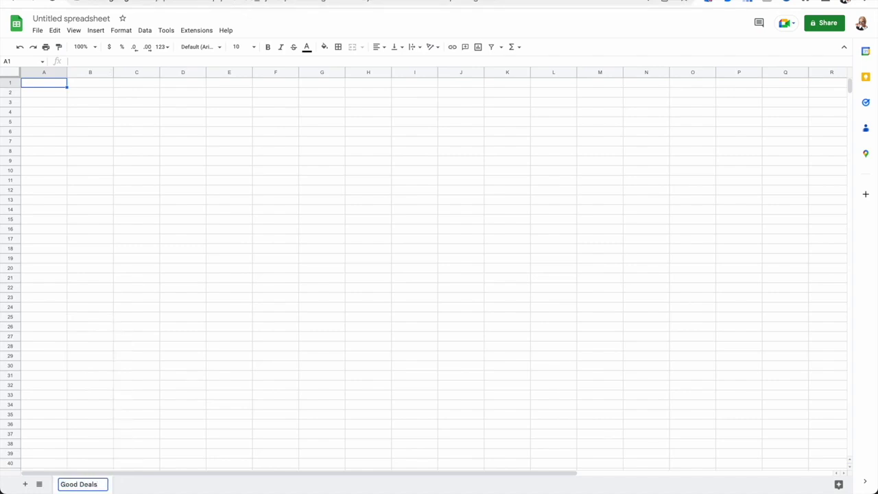
# Step: Copy the tab name "Good Deals" and paste it as the Tab Id of the Buy Sheet entry in BuyBotPro
pyautogui.hotkey('shift', 'Left')
pyautogui.hotkey('shift', 'Left')
pyautogui.hotkey('shift', 'Left')
pyautogui.hotkey('shift', 'Left')
pyautogui.hotkey('shift', 'Left')
pyautogui.hotkey('shift', 'Left')
pyautogui.hotkey('shift', 'Left')
pyautogui.hotkey('shift', 'Left')
pyautogui.hotkey('shift', 'Left')
pyautogui.hotkey('shift', 'Left')
pyautogui.hotkey('ctrl', 'c')
pyautogui.click(147, 328)
pyautogui.click(96, 1)
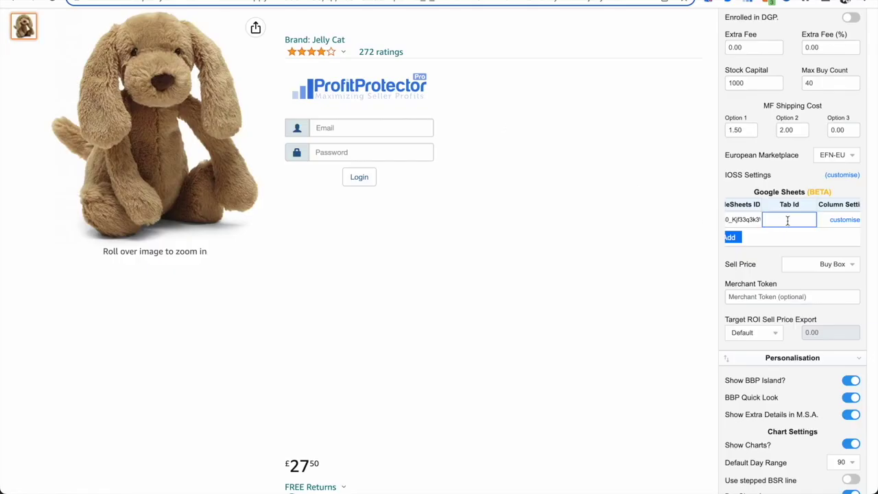
pyautogui.hotkey('ctrl', 'v')
pyautogui.moveTo(168, 113)
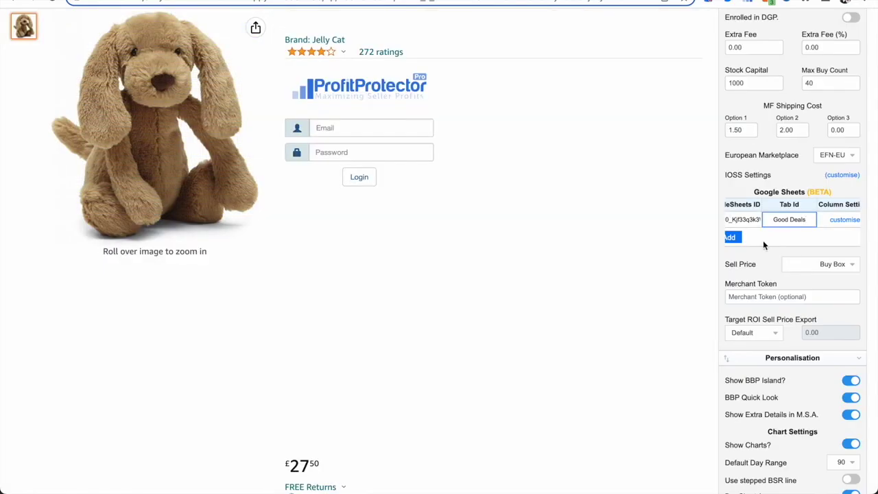
# Step: Review the Buy Sheet entry's column settings for each export field alongside the blank spreadsheet, and close them unchanged
pyautogui.hscroll(-3, 763, 240)
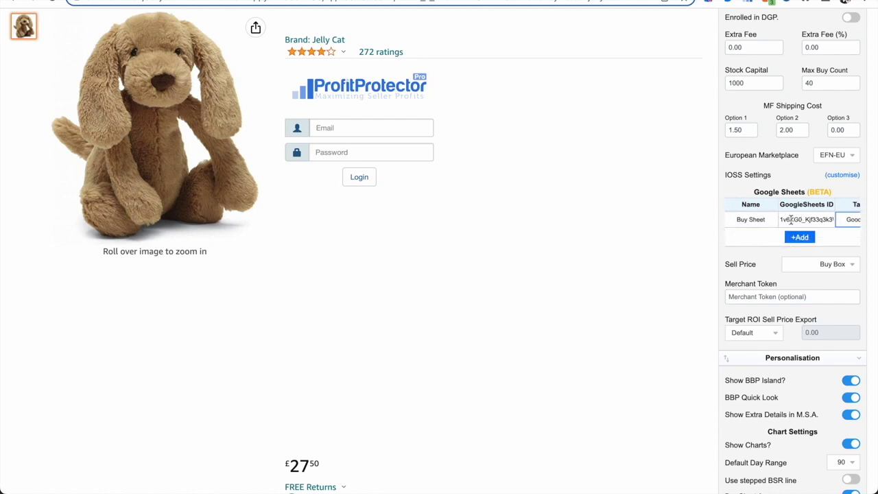
pyautogui.hscroll(5, 792, 219)
pyautogui.hscroll(2, 846, 216)
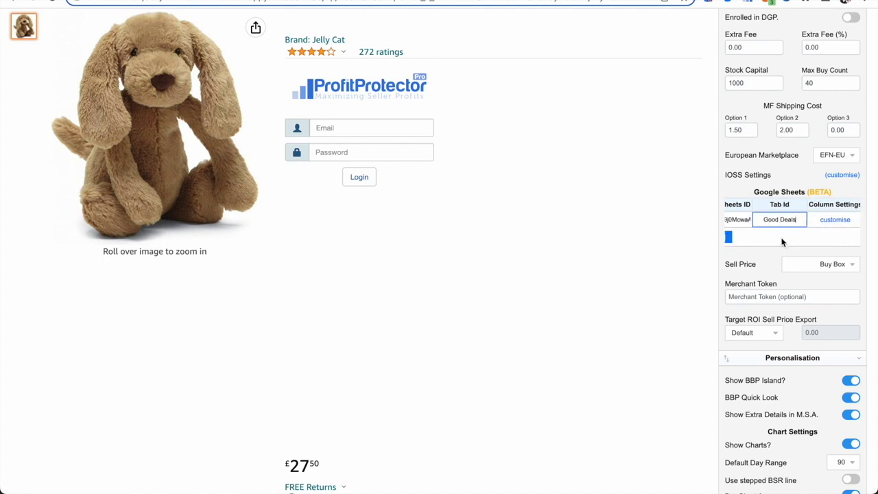
pyautogui.click(832, 220)
pyautogui.scroll(5, 824, 216)
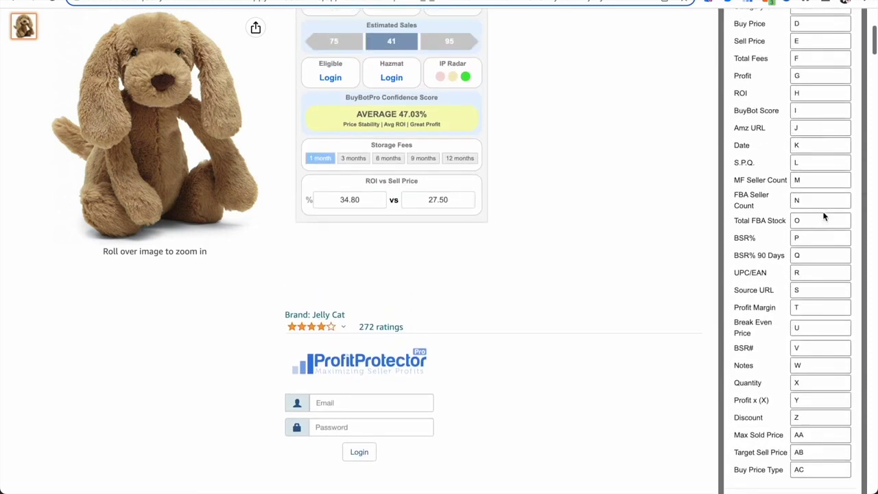
pyautogui.scroll(-2, 825, 216)
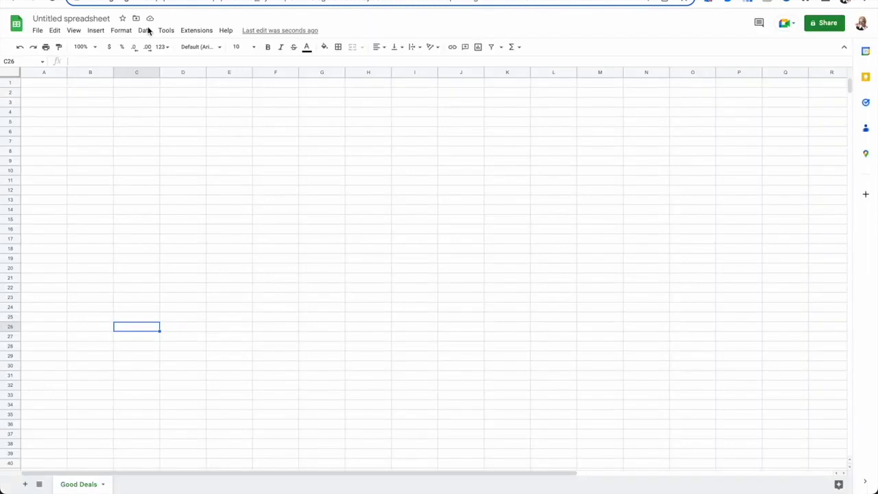
pyautogui.click(57, 84)
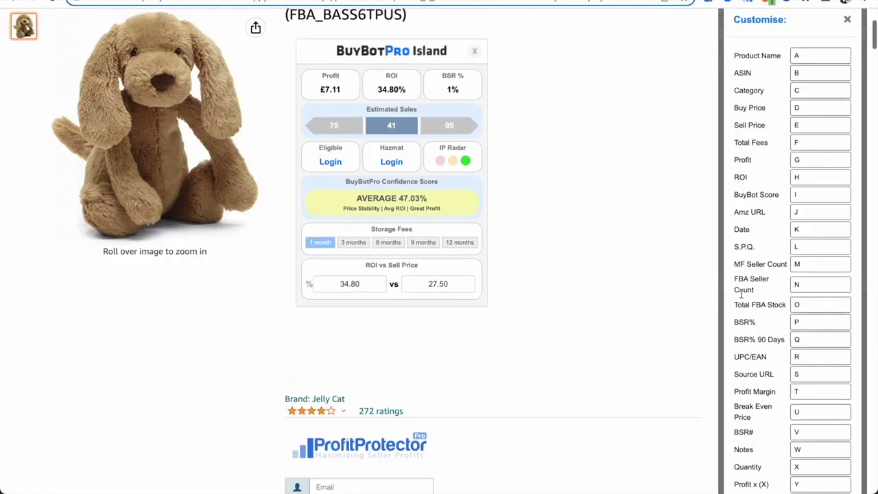
pyautogui.scroll(-1, 825, 170)
pyautogui.scroll(2, 825, 170)
pyautogui.click(848, 66)
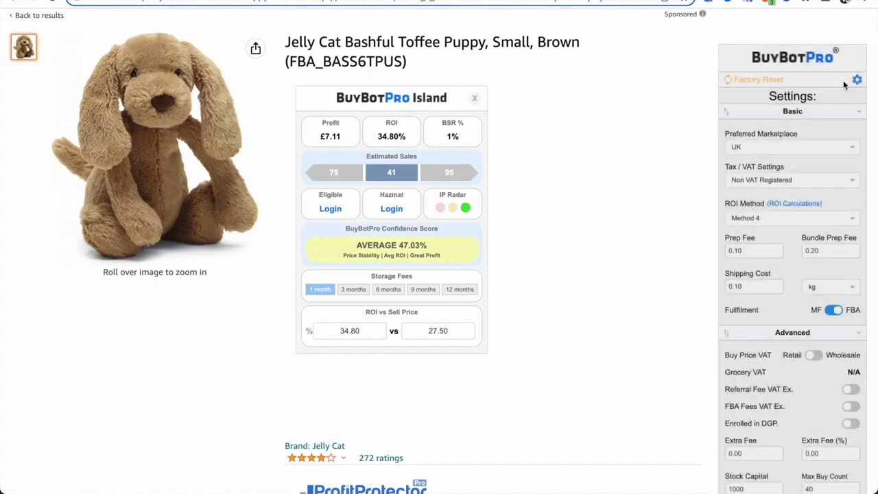
# Step: Check the Auto Export option of the Buy Sheet entry and close the BuyBotPro settings
pyautogui.scroll(-5, 812, 168)
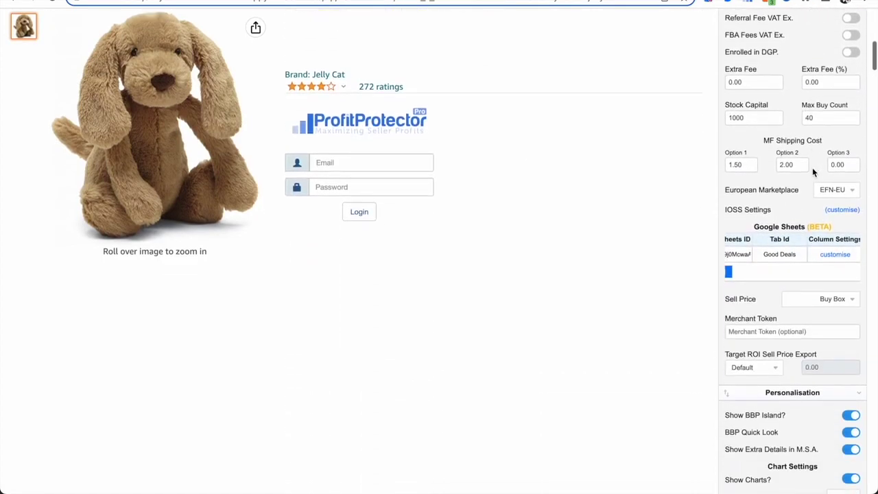
pyautogui.scroll(-1, 813, 171)
pyautogui.hscroll(3, 814, 237)
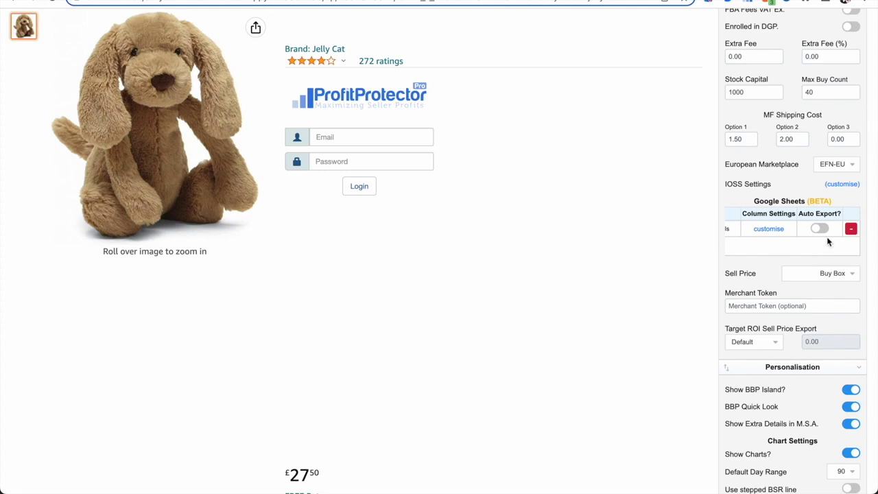
pyautogui.scroll(5, 827, 241)
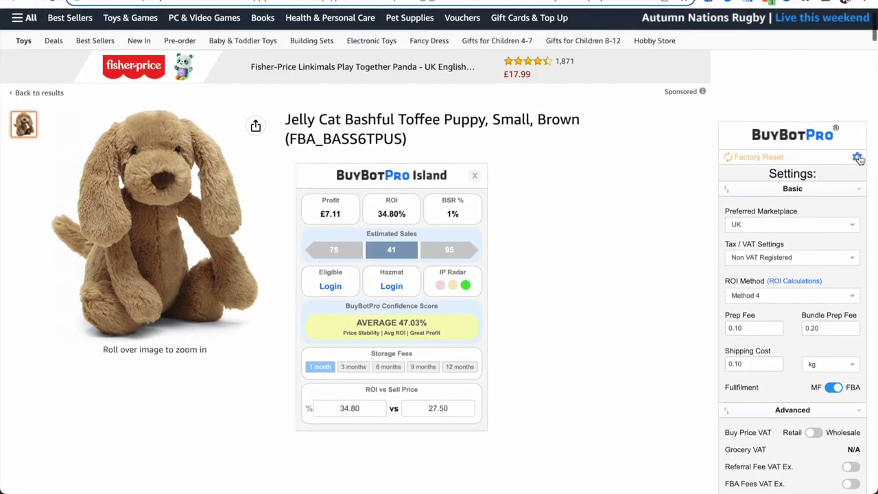
pyautogui.click(859, 160)
# Step: Examine the GSheet export option in the Export Data section of the product analysis
pyautogui.scroll(-2, 814, 262)
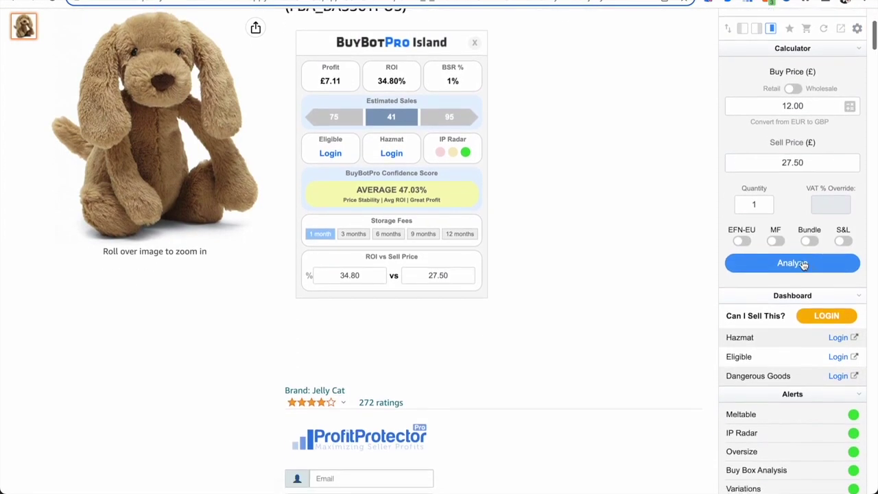
pyautogui.scroll(-7, 796, 276)
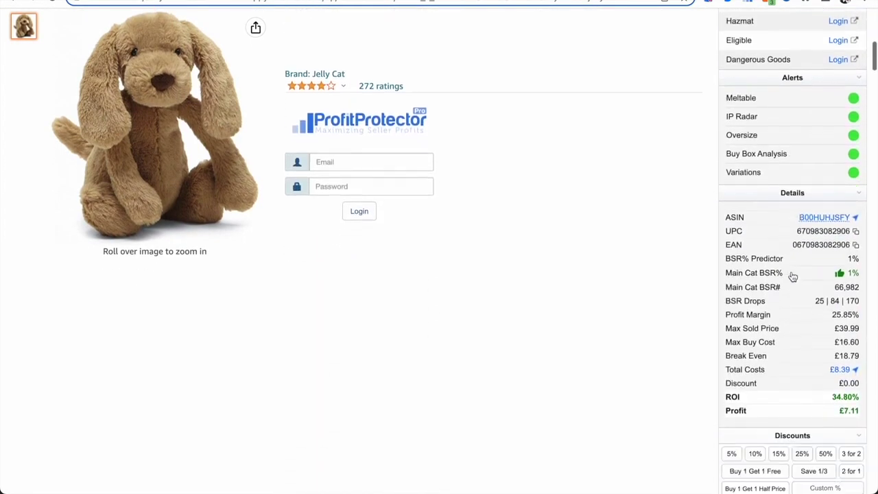
pyautogui.scroll(-9, 793, 276)
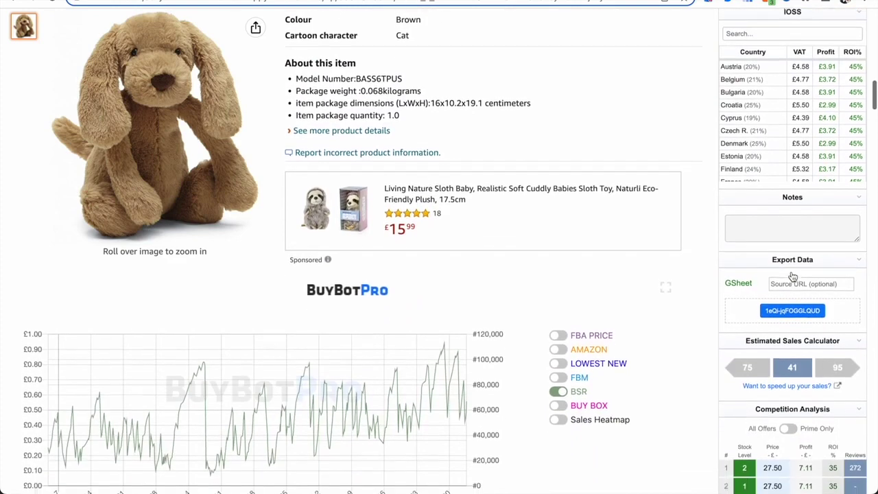
pyautogui.scroll(-1, 793, 276)
pyautogui.scroll(1, 793, 276)
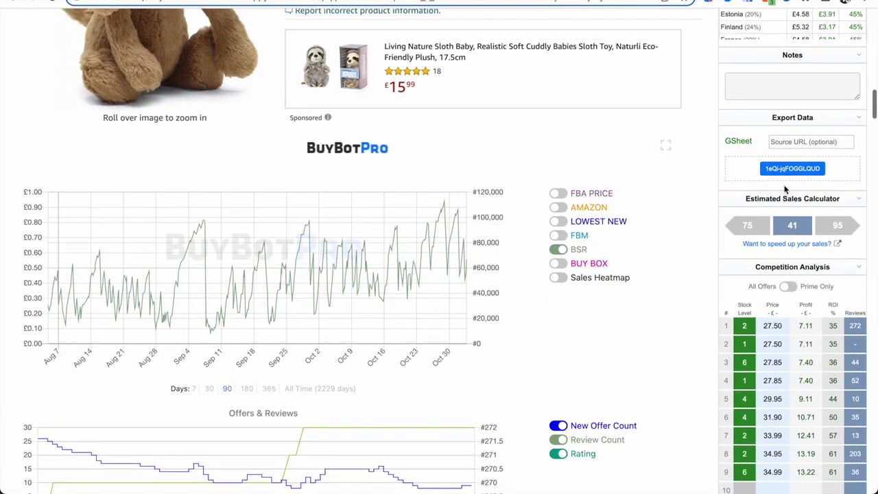